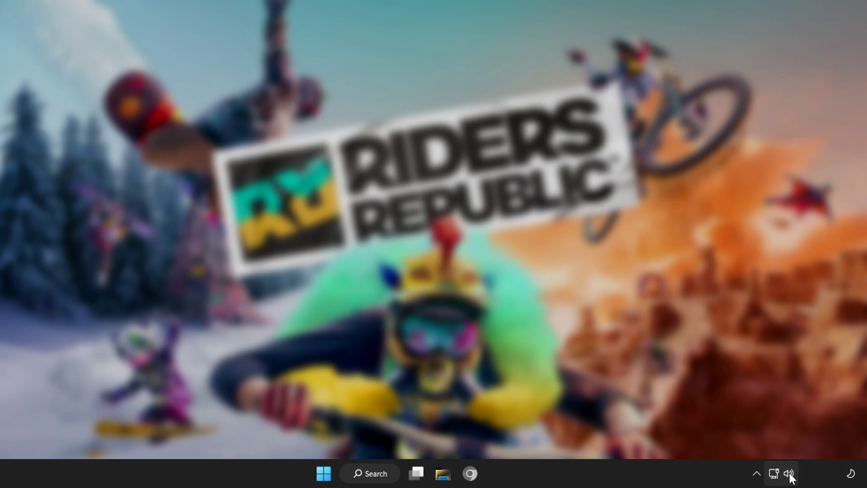
Pick Speakers (High Definition Audio Device) as output in quick settings' audio device list
click(790, 473)
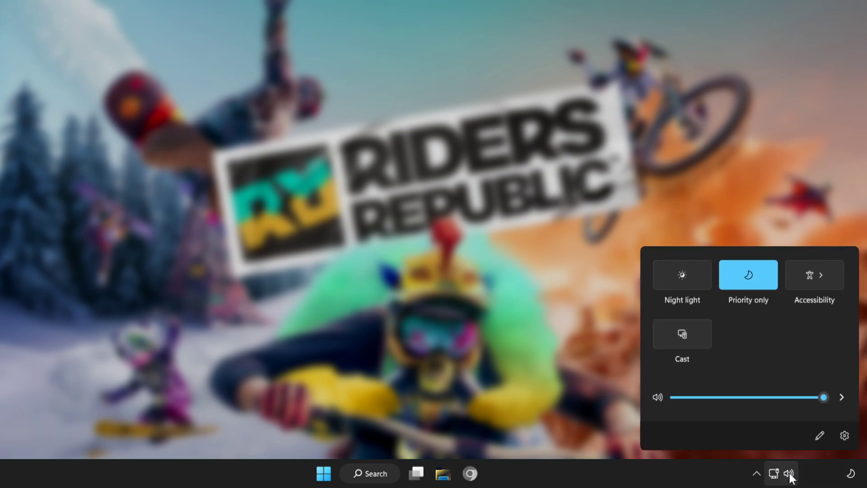
click(839, 395)
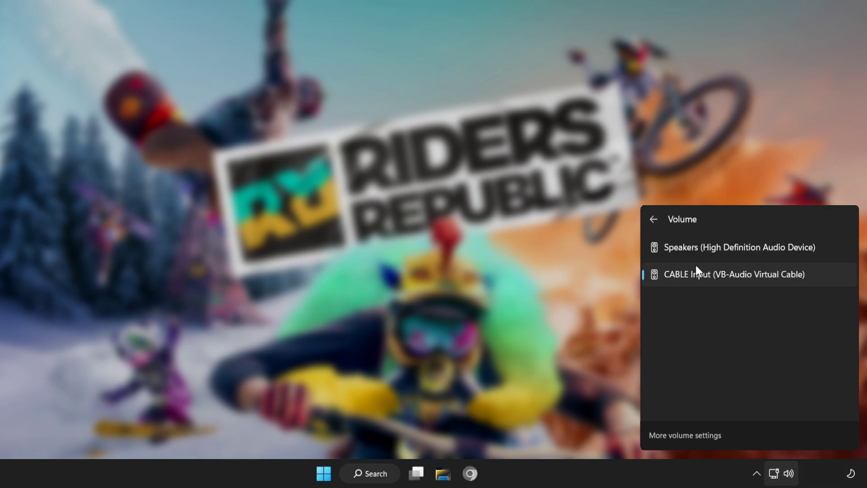
click(717, 251)
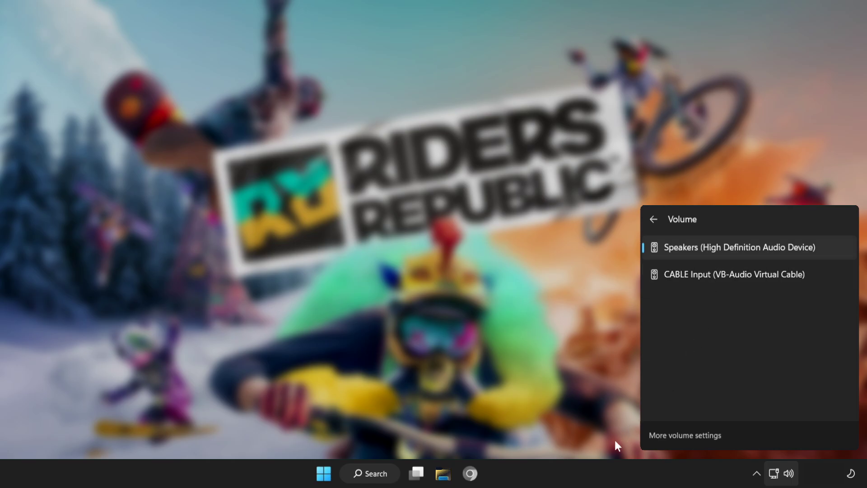
Dismiss the audio device list and restart the PC from the Start menu's power options
click(256, 482)
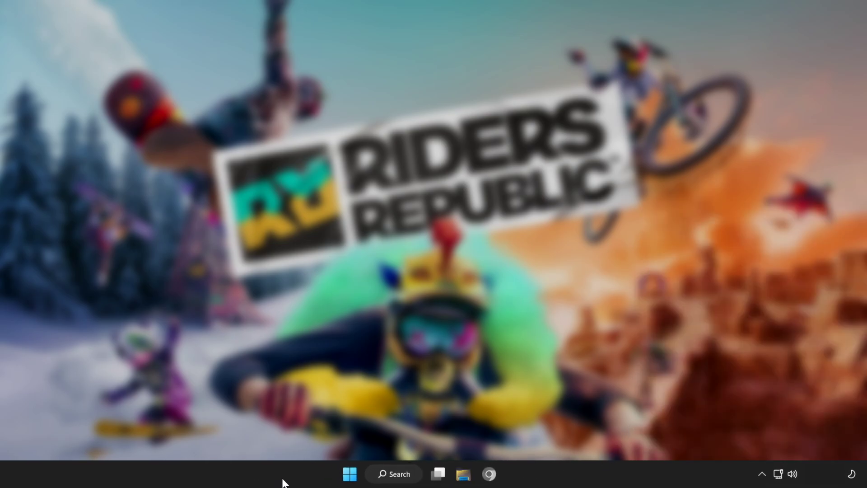
click(365, 474)
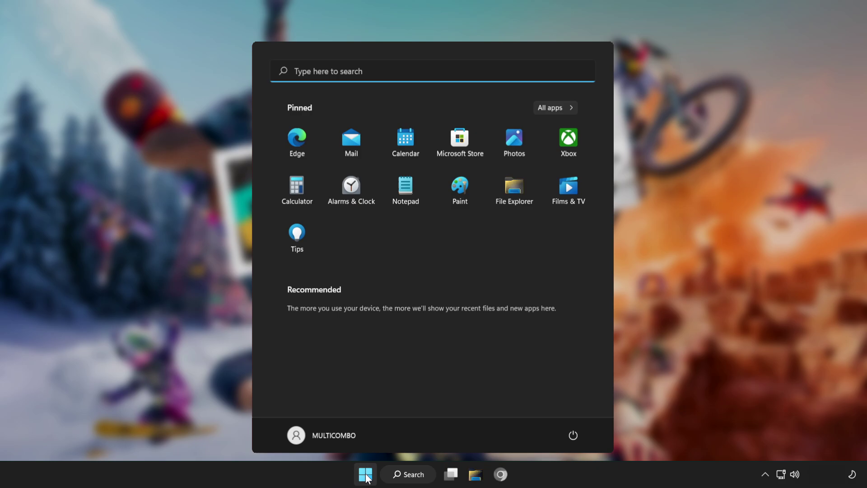
click(575, 435)
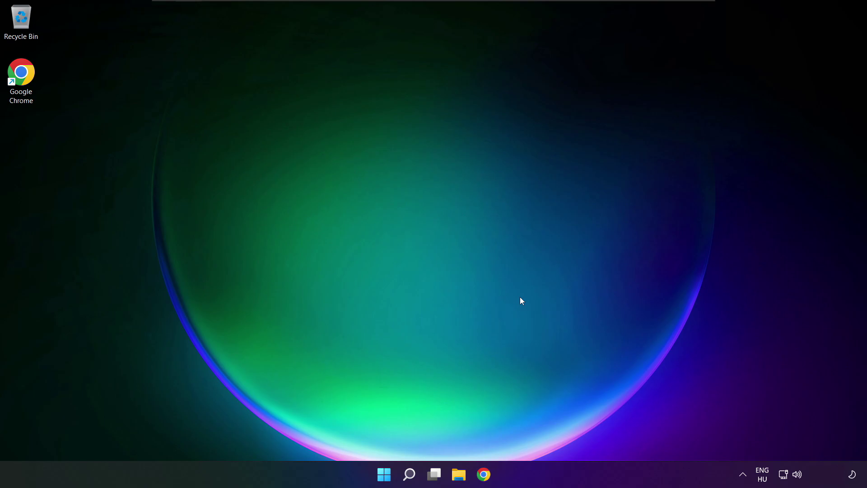
Open More volume settings from the quick settings audio device list
click(798, 475)
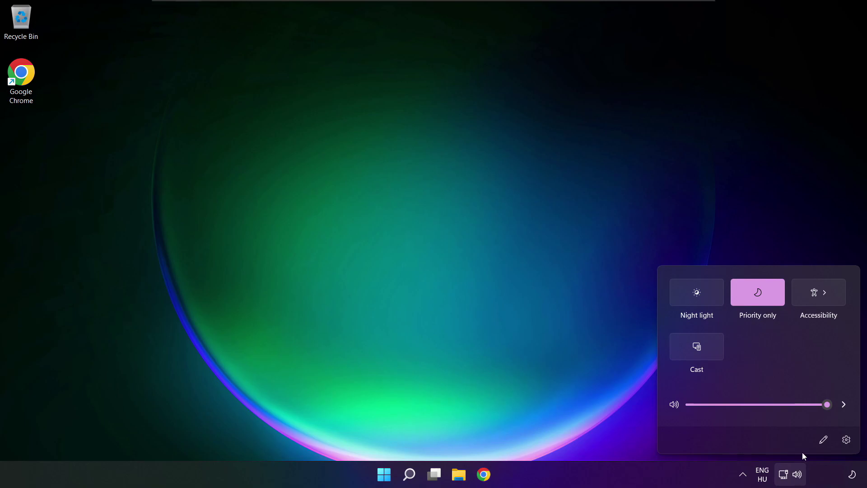
click(845, 406)
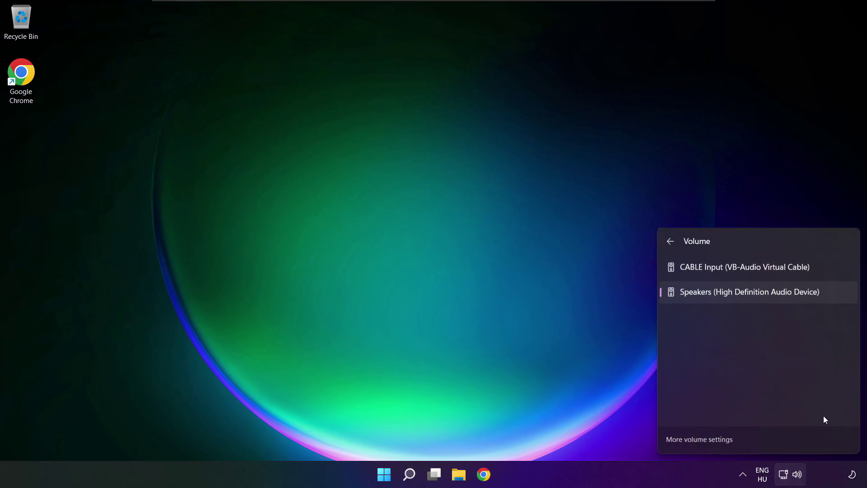
click(702, 440)
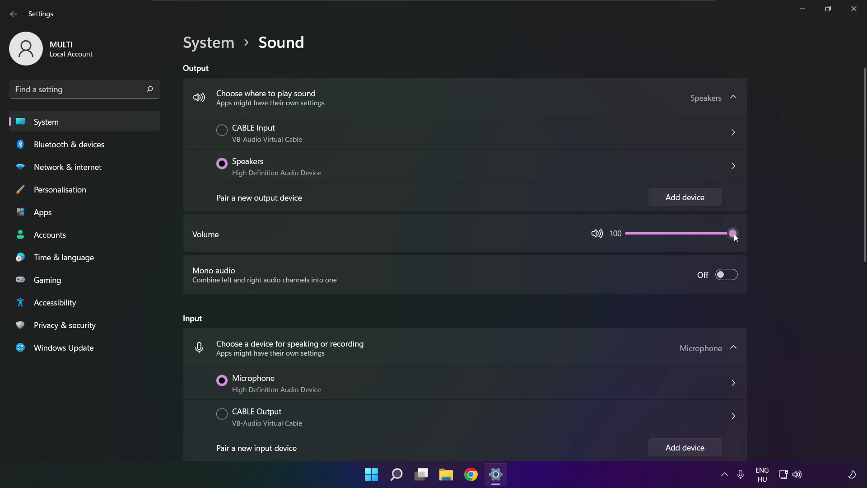
Confirm output volume at 100, then open More sound settings under Advanced
drag(733, 234, 747, 233)
drag(863, 251, 861, 379)
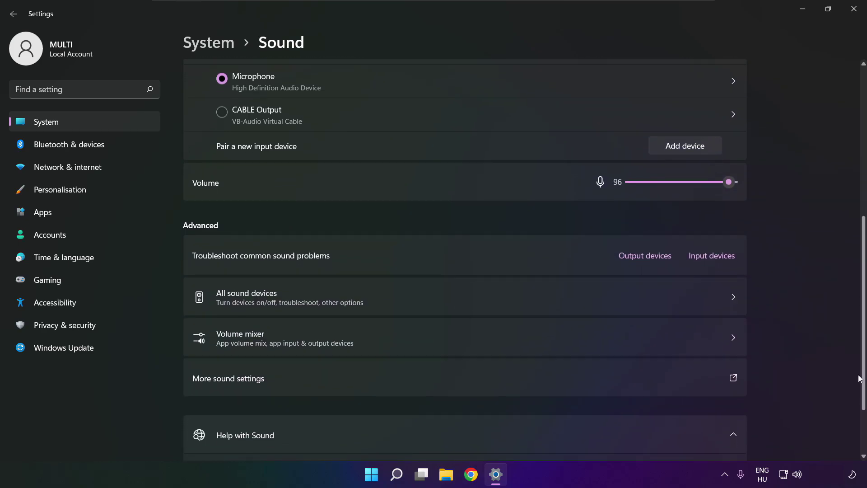
click(357, 380)
Disable CABLE Input on the Playback tab, then bring up the Speakers context menu
click(372, 205)
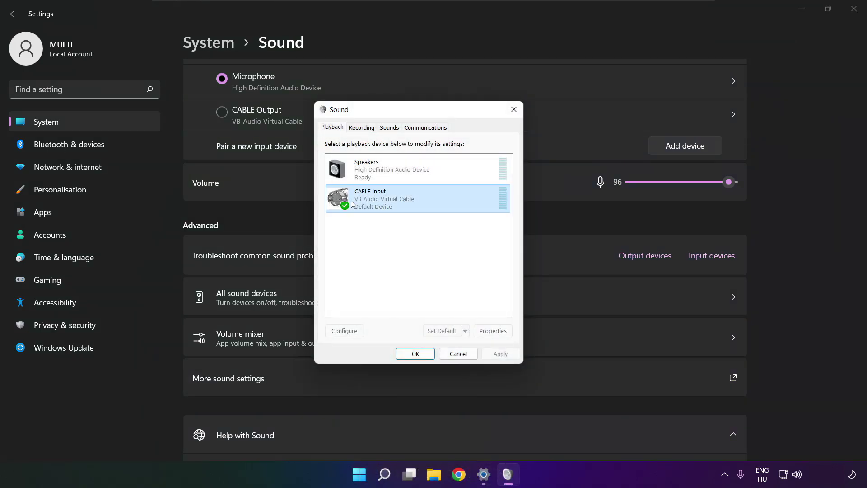
right_click(459, 198)
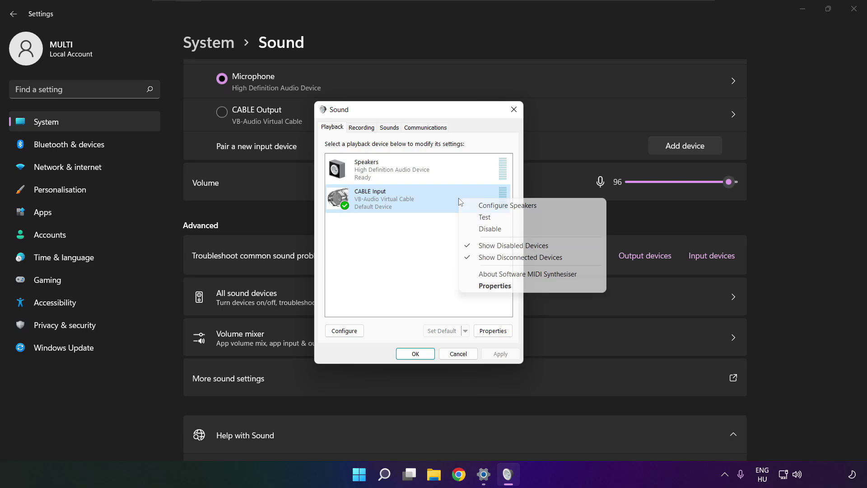
click(503, 231)
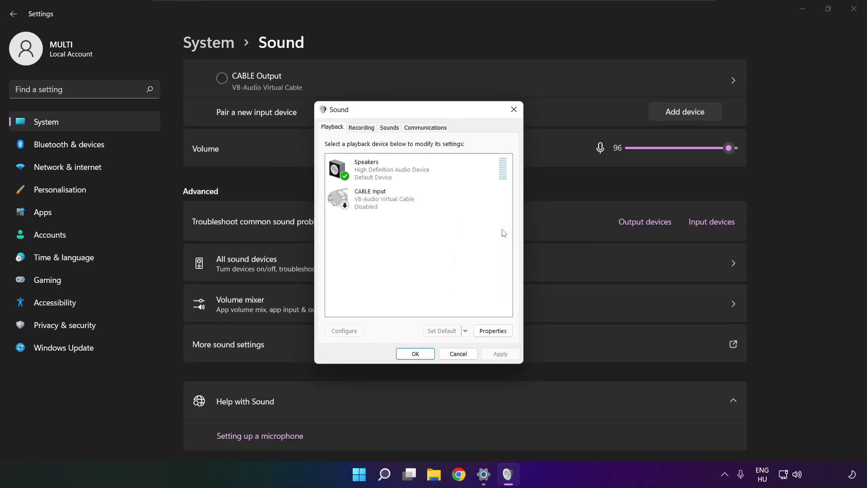
click(398, 173)
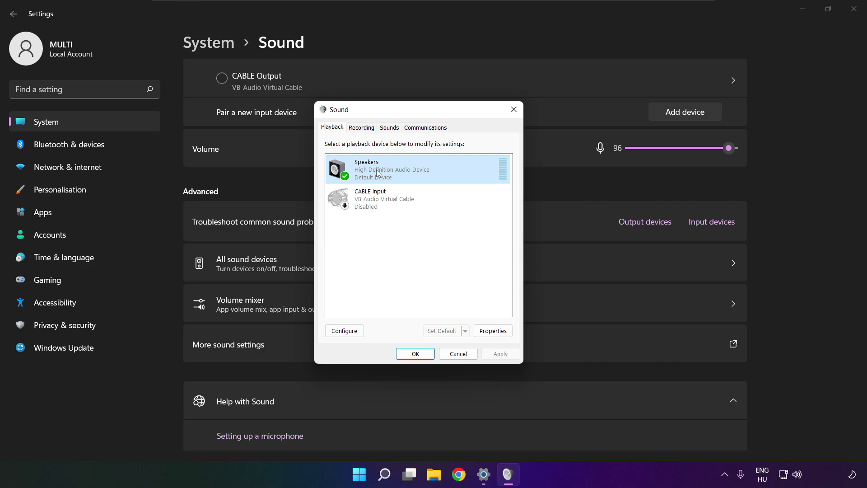
right_click(420, 173)
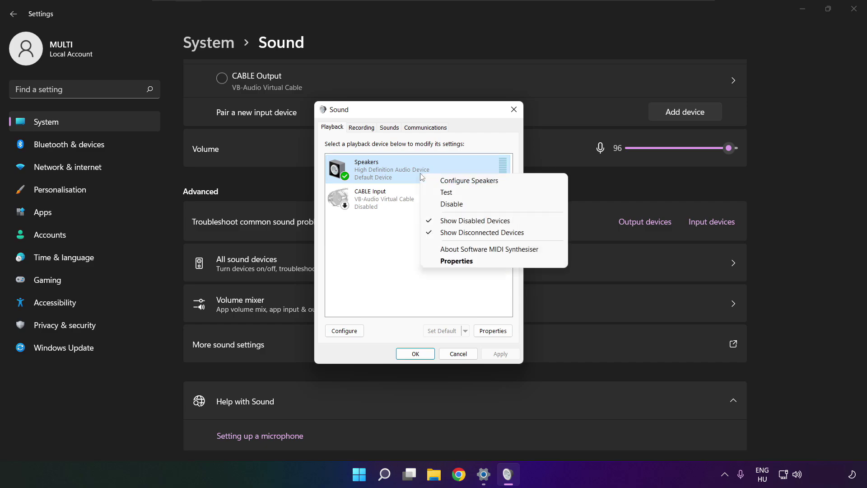
Configure Speakers as 7.1 Surround, keeping all optional and full-range speakers ticked
click(478, 182)
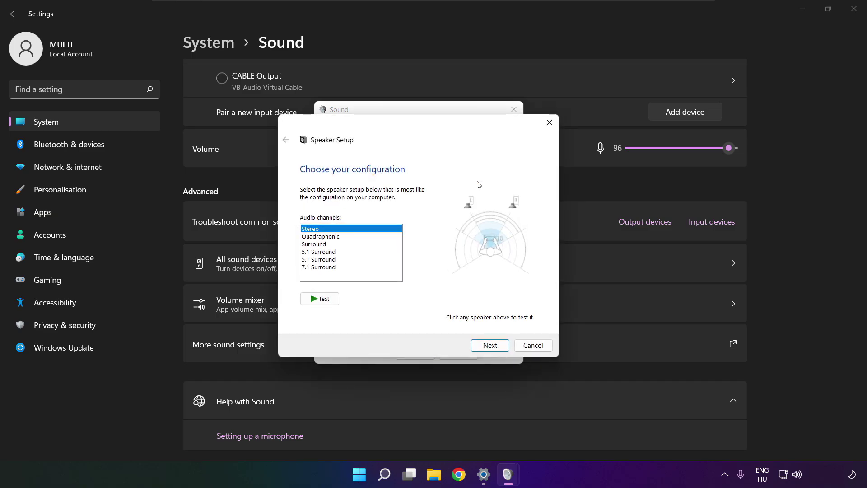
click(323, 267)
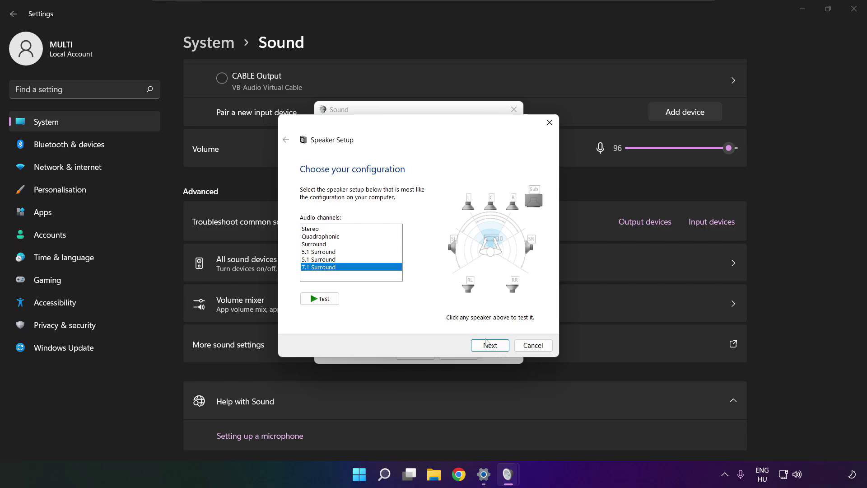
click(489, 345)
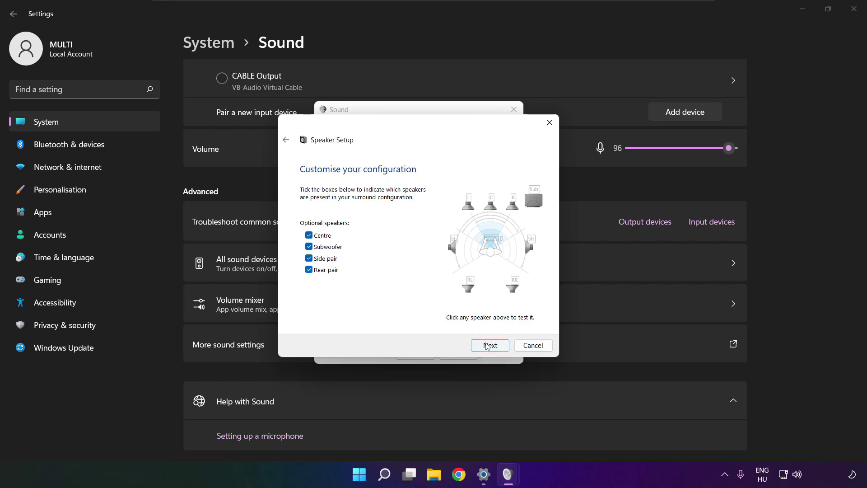
click(490, 346)
click(490, 345)
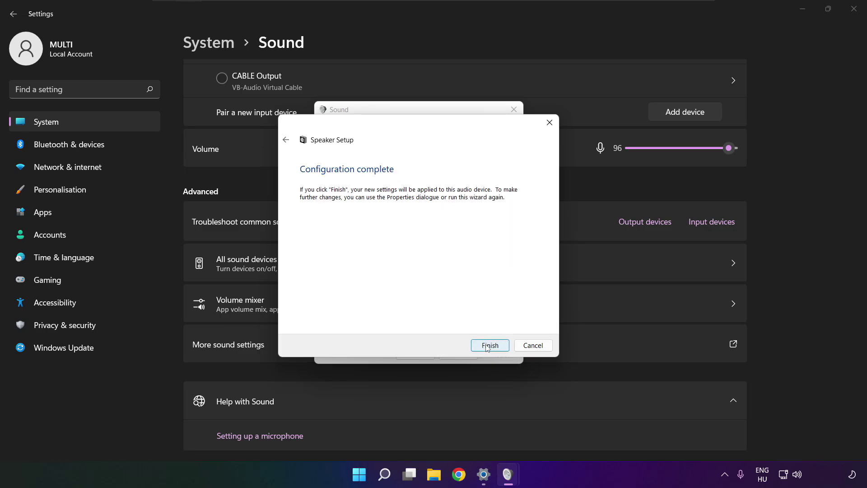
click(490, 346)
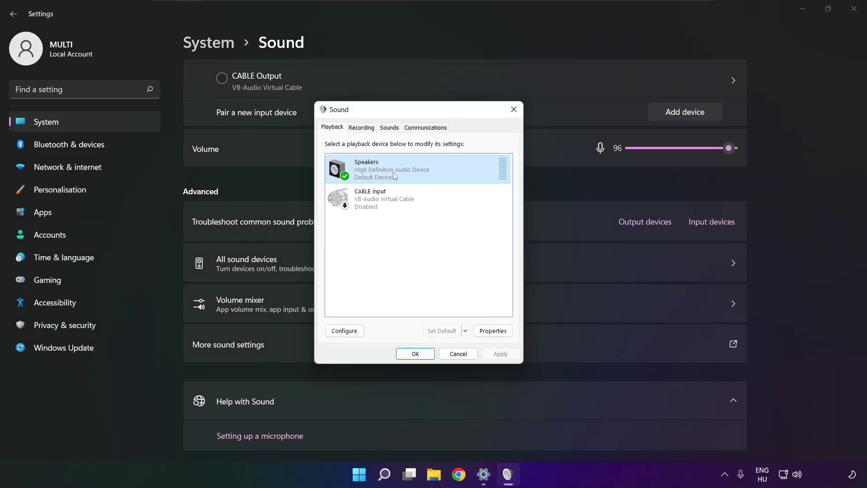
Tick Disable all enhancements in Speakers Properties and apply it
click(493, 331)
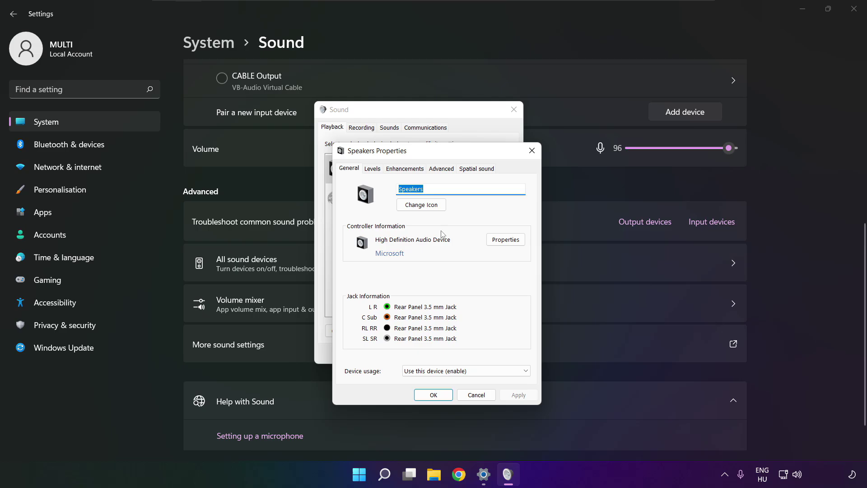
drag(410, 153, 393, 126)
click(357, 141)
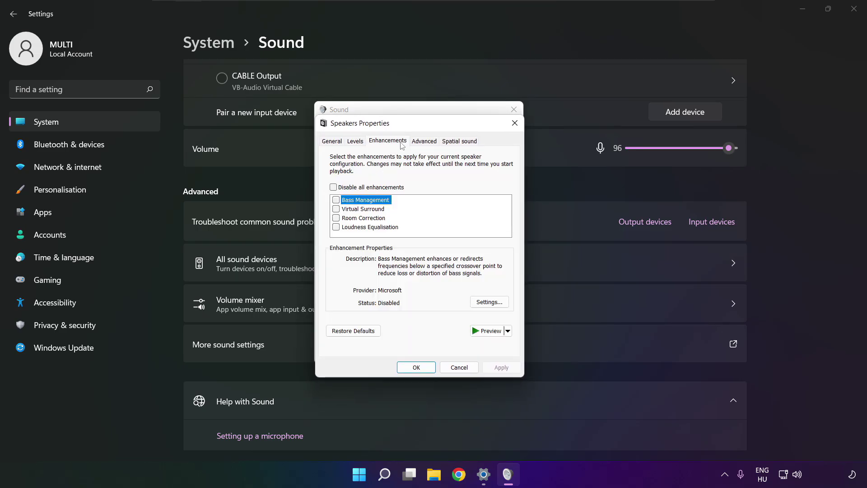
click(333, 188)
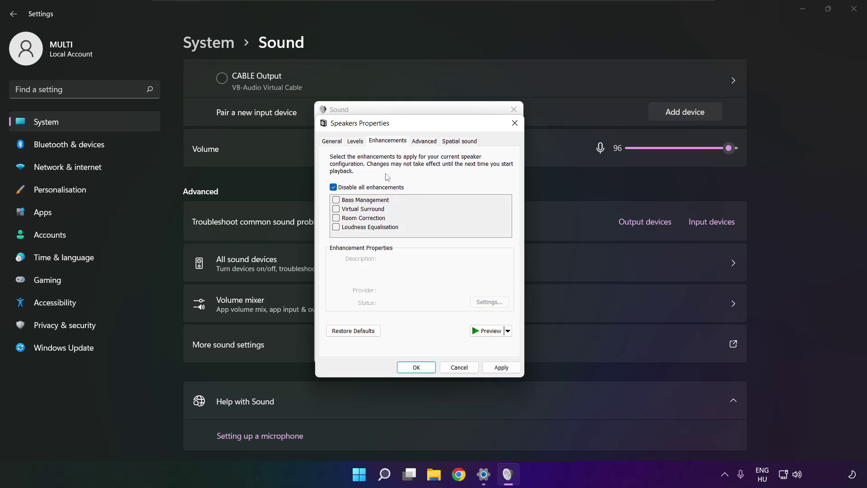
click(502, 367)
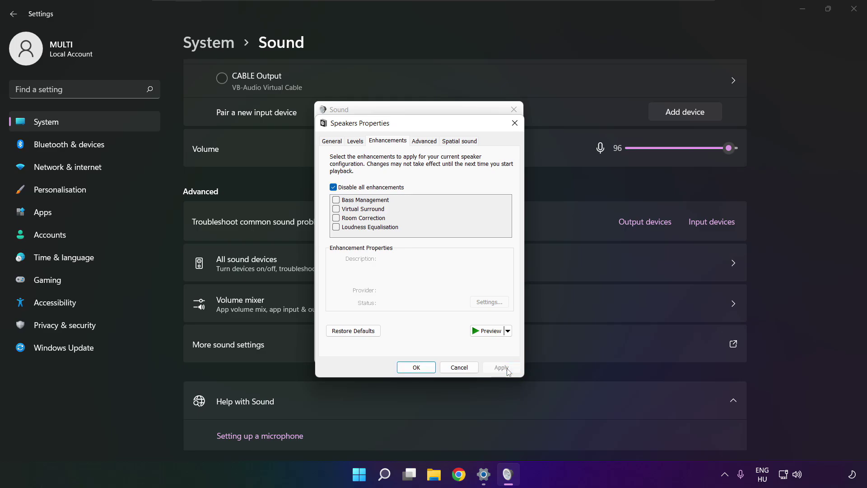
Keep the Advanced tab's default format at 16 bit, 48000 Hz and confirm with OK
click(423, 141)
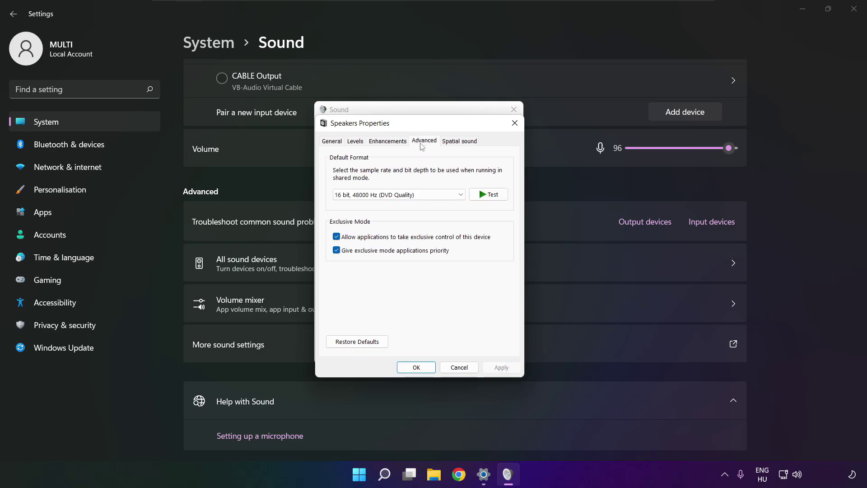
click(460, 195)
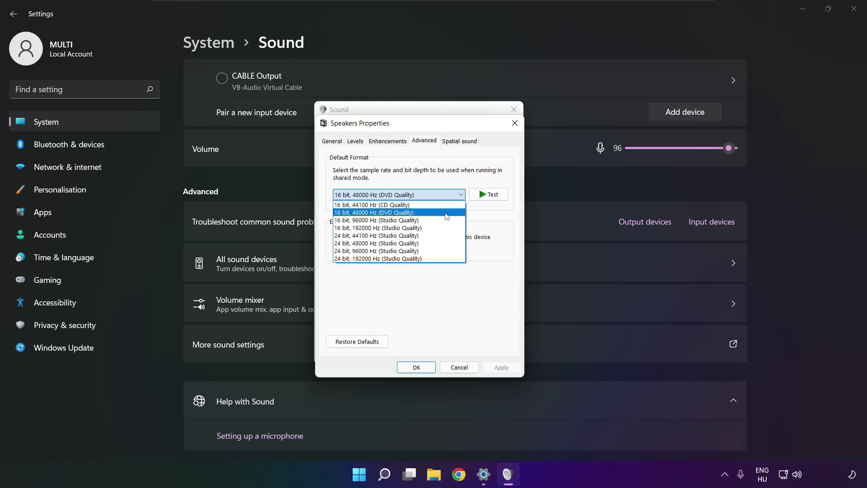
click(445, 214)
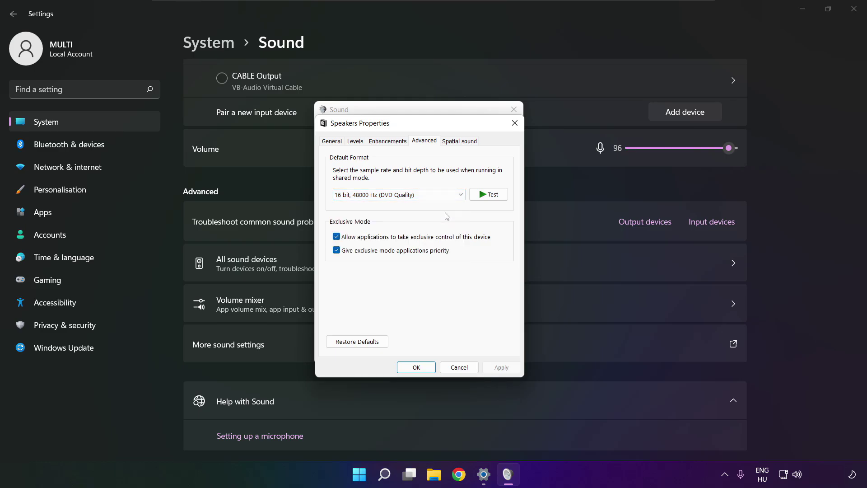
click(416, 367)
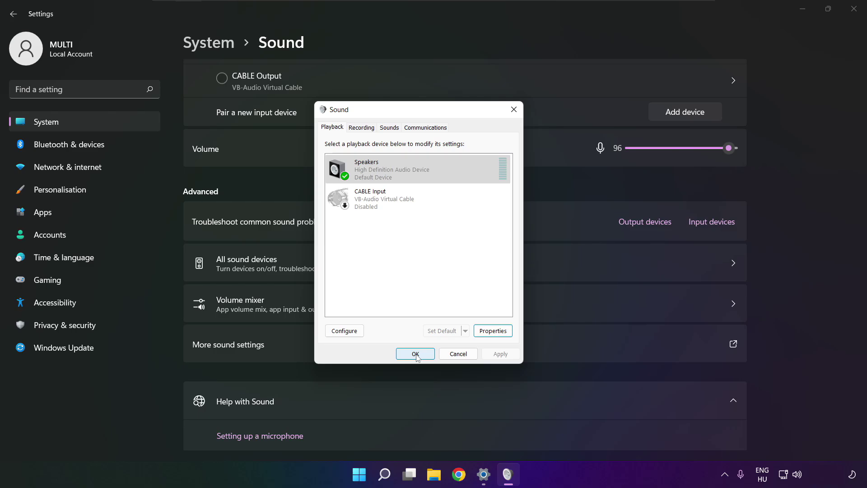
Close the Sound dialog and Settings, then open the Start menu's power options
click(416, 354)
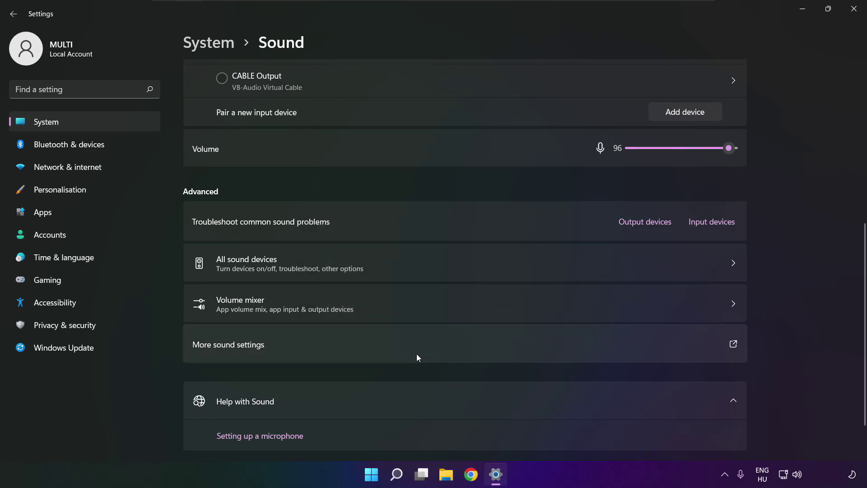
click(854, 9)
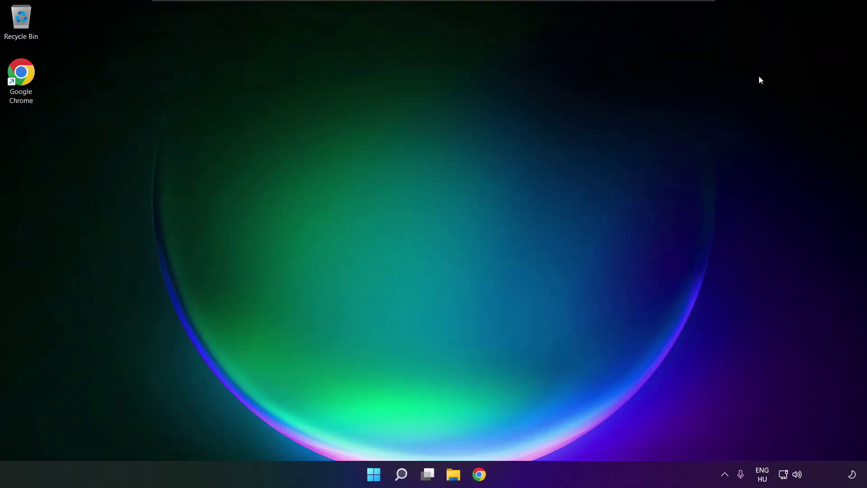
click(383, 474)
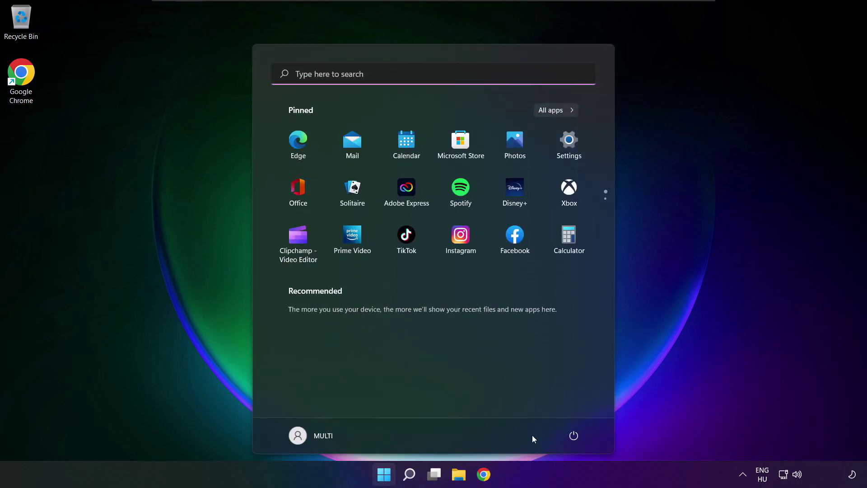
click(574, 439)
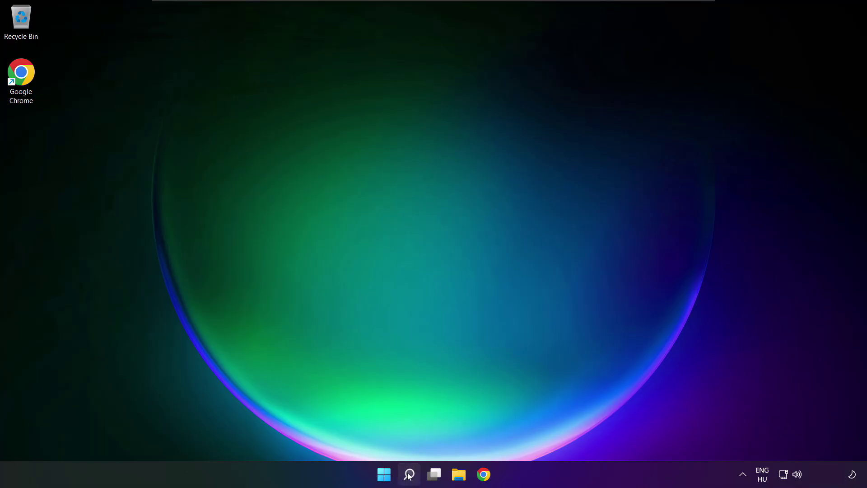
Search for 'device manager' and launch Device Manager from the results
click(409, 475)
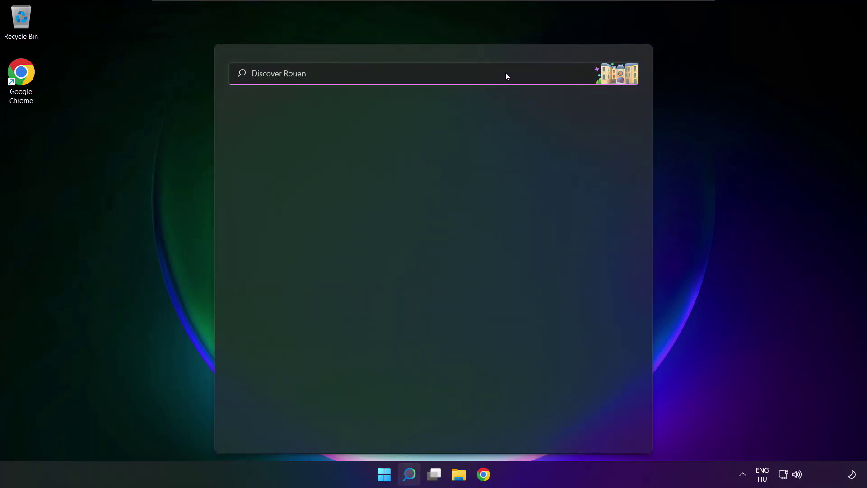
text(devi)
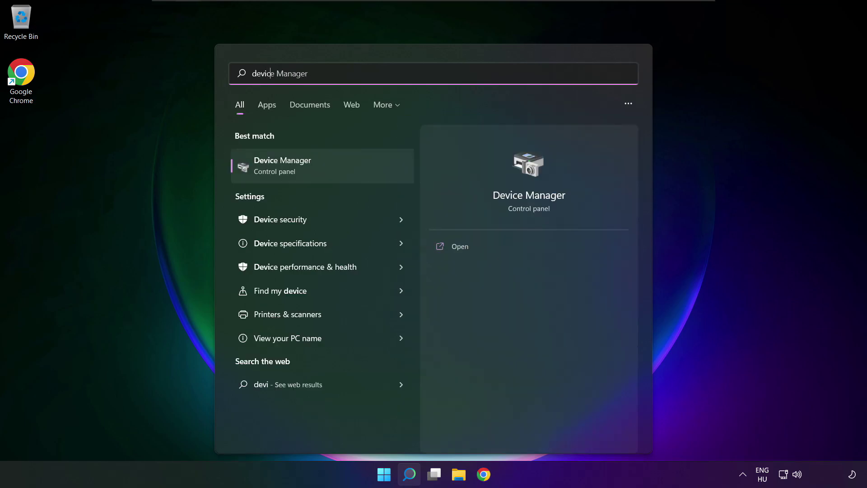
text(ce manager)
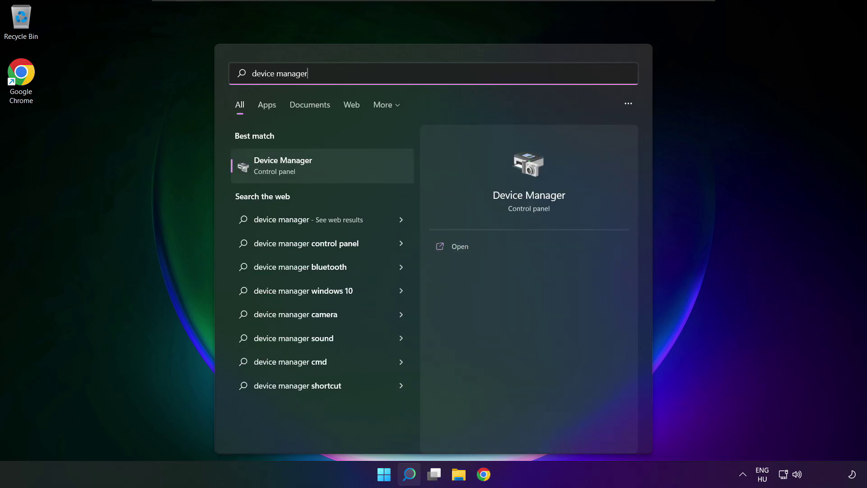
click(335, 164)
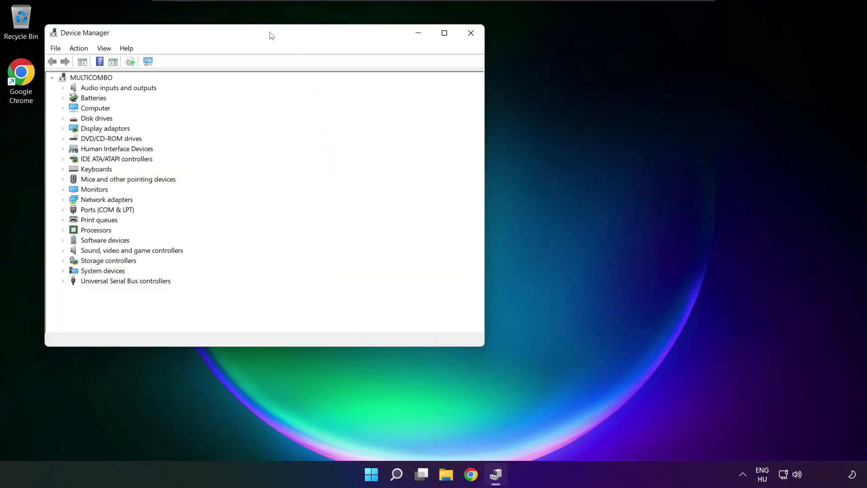
Center Device Manager, expand Sound, video and game controllers, and open High Definition Audio Device's context menu
drag(275, 33, 454, 77)
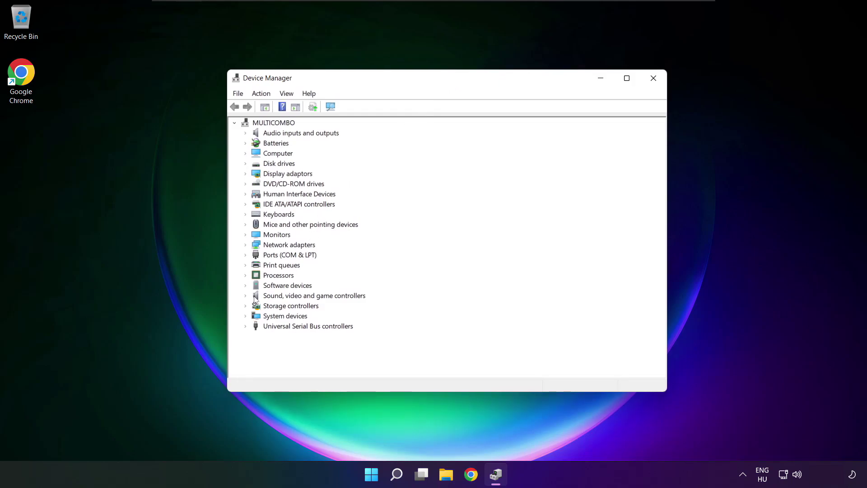
click(265, 298)
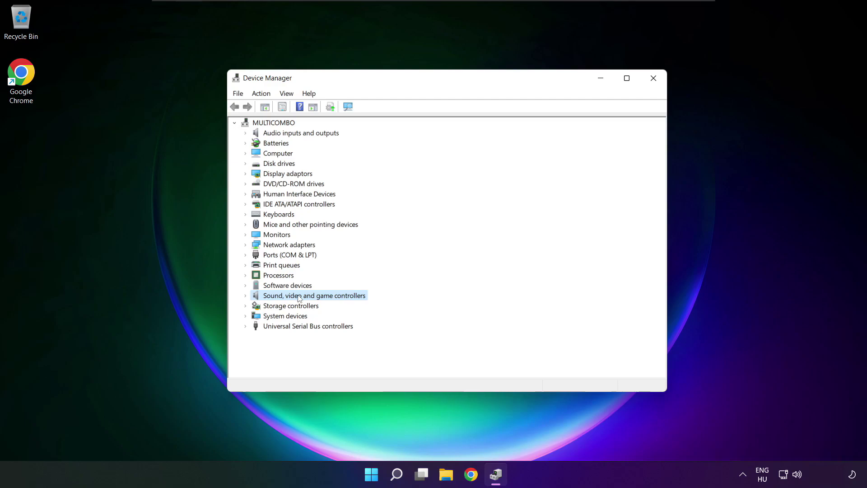
click(246, 296)
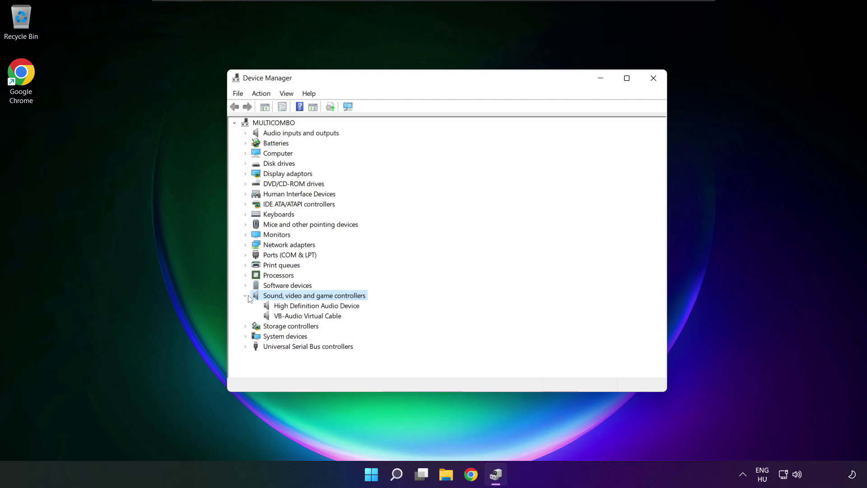
click(278, 307)
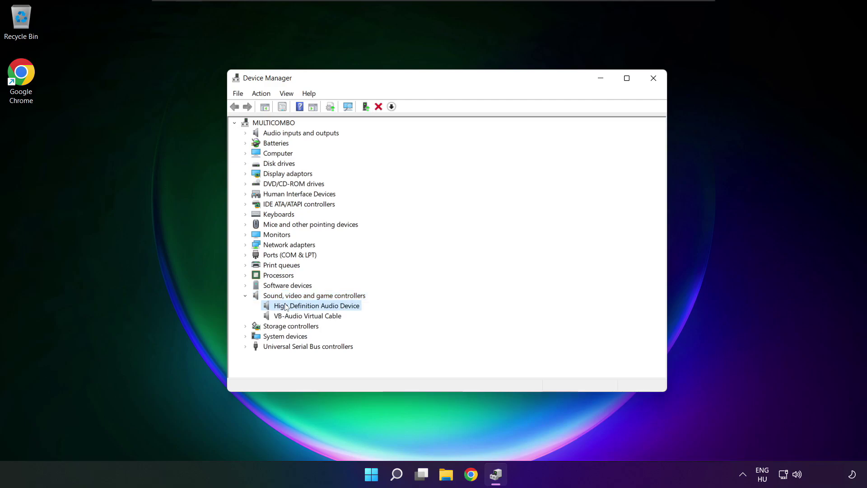
right_click(309, 308)
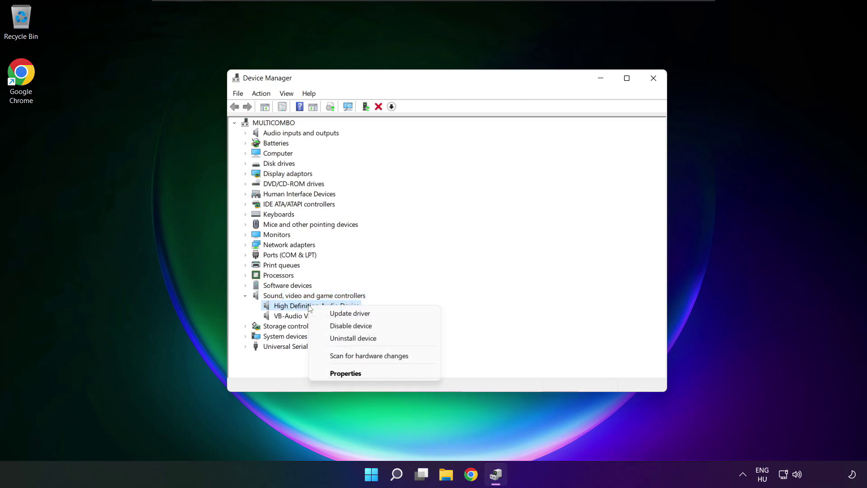
Reinstall the High Definition Audio Device driver from the computer's driver list, accepting the compatibility warning
click(391, 315)
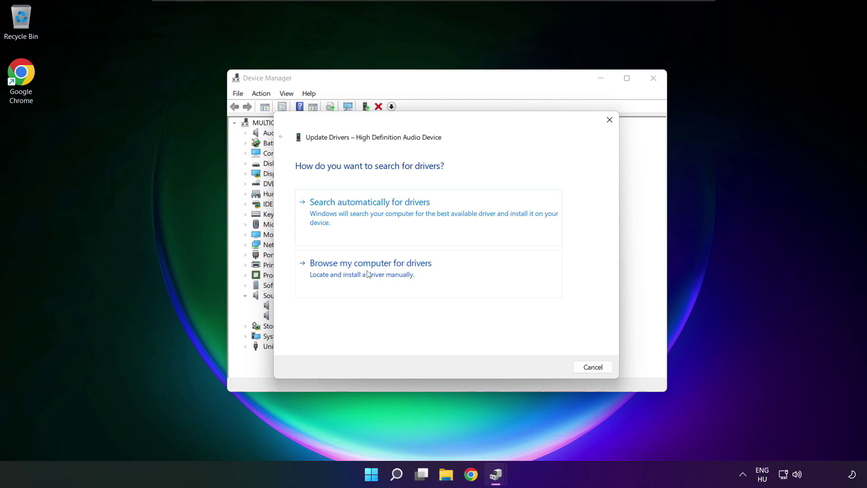
click(390, 274)
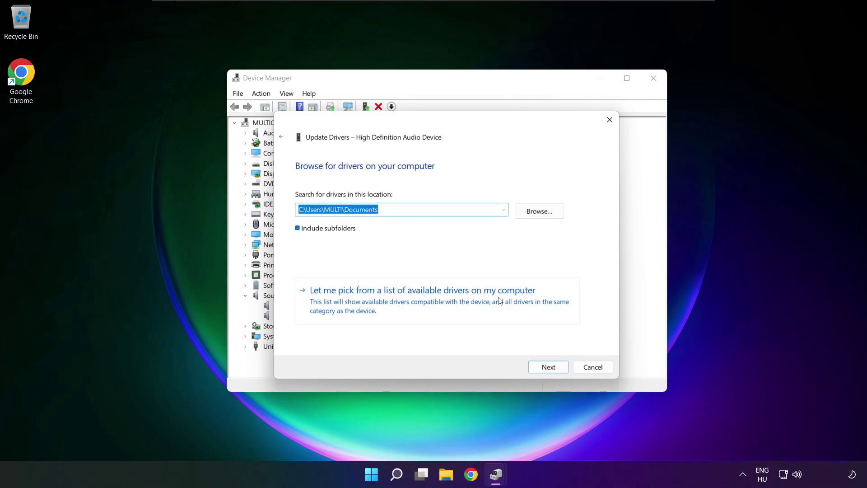
click(426, 308)
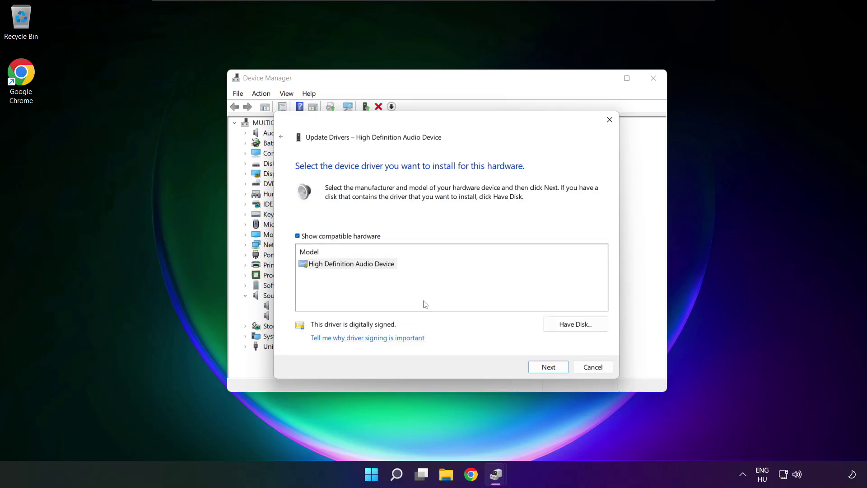
click(336, 266)
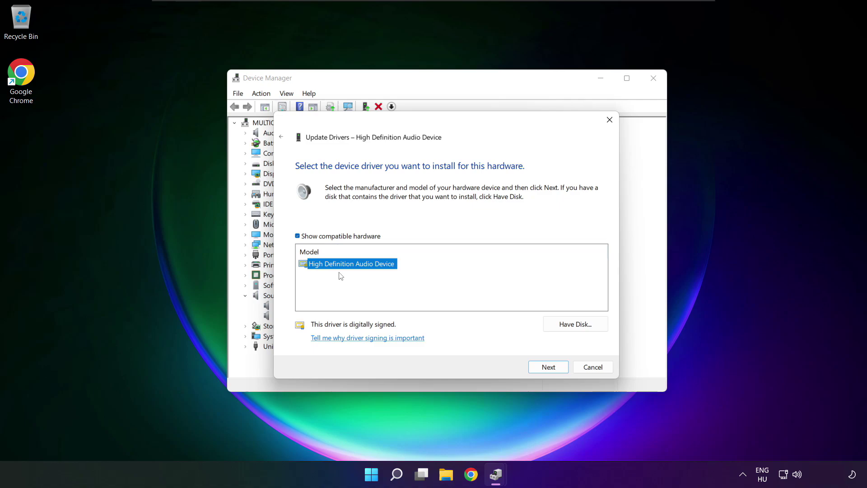
click(550, 367)
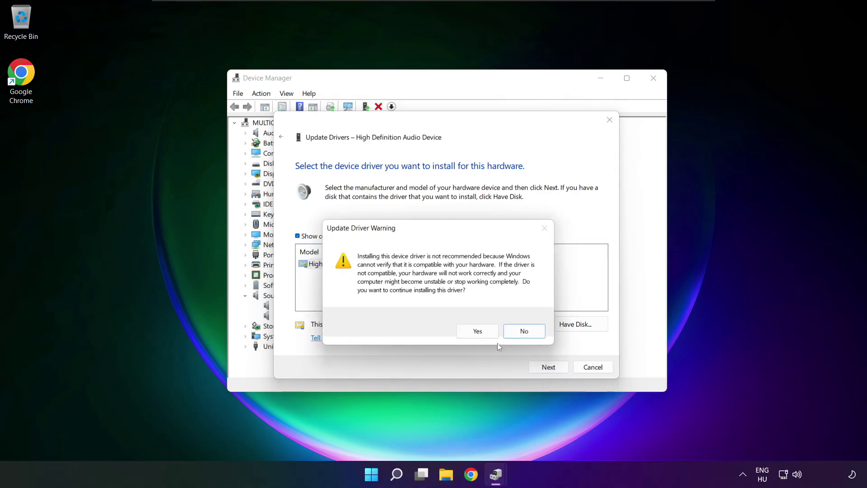
click(478, 331)
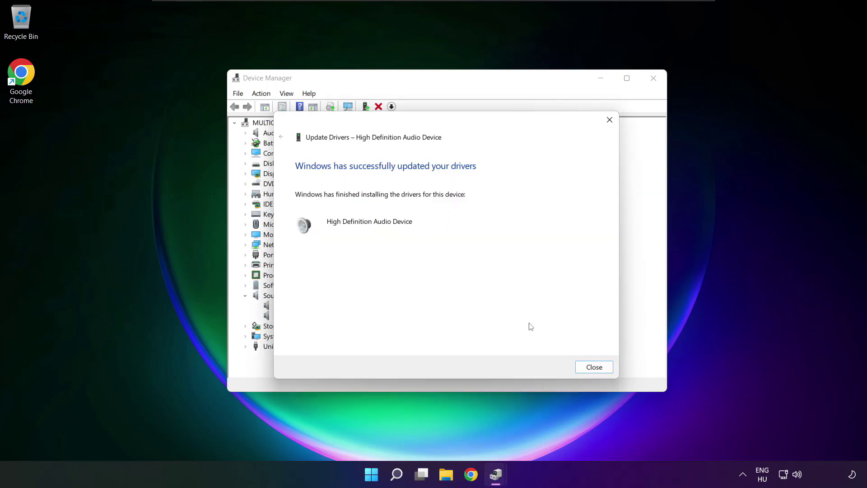
click(594, 367)
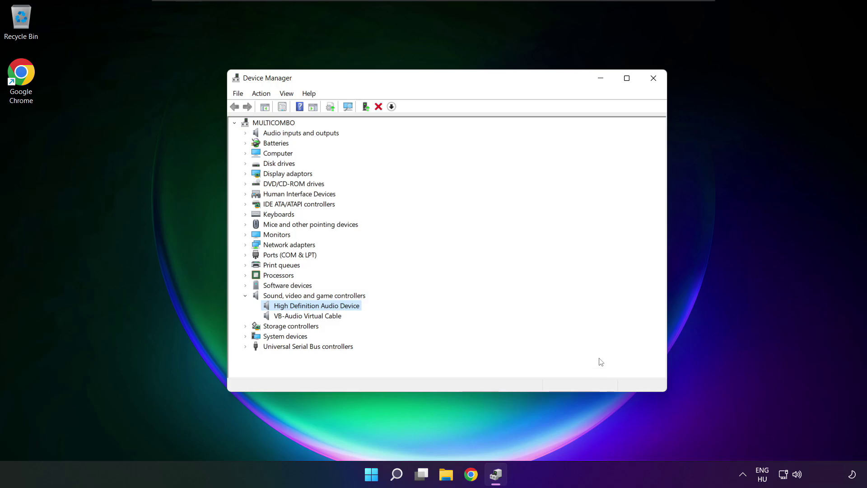
Close Device Manager and open the Start menu power options to restart the PC
click(654, 80)
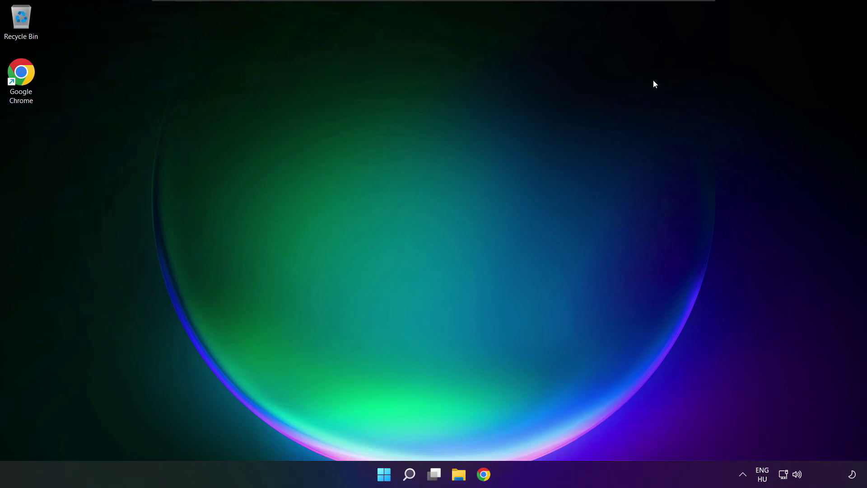
click(383, 474)
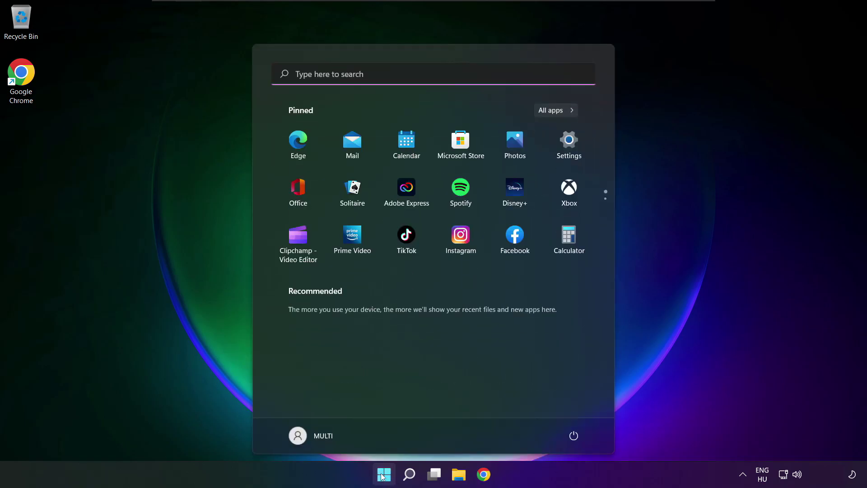
click(574, 435)
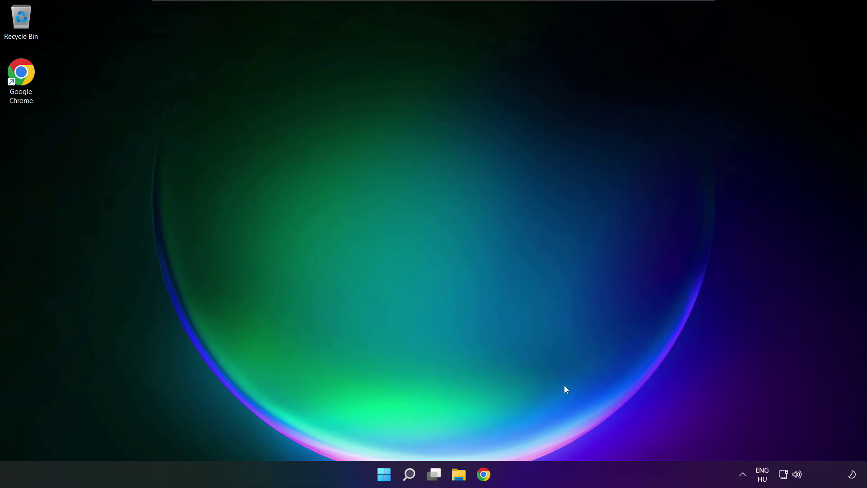
Open Sound settings from the system tray volume icon's menu
right_click(798, 475)
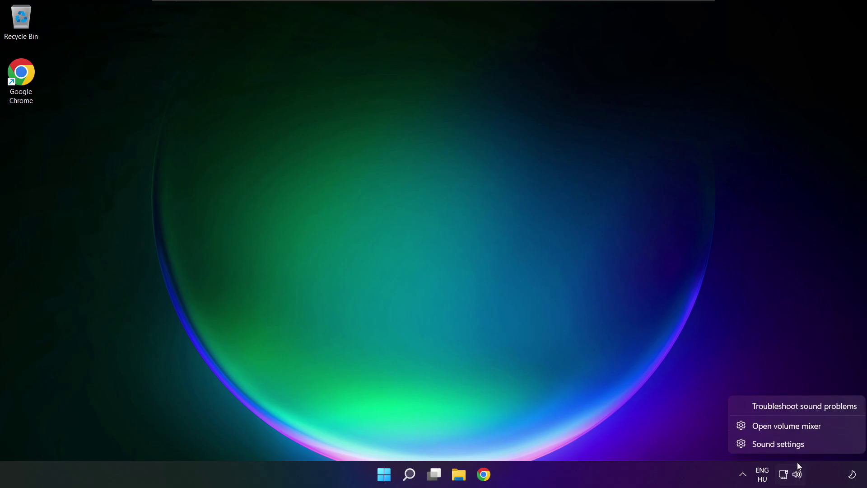
click(810, 445)
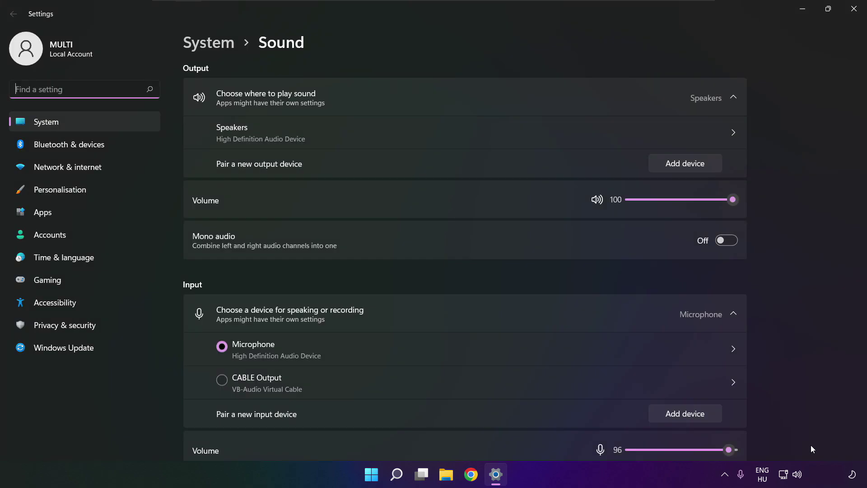
scroll(464, 271, down, 5)
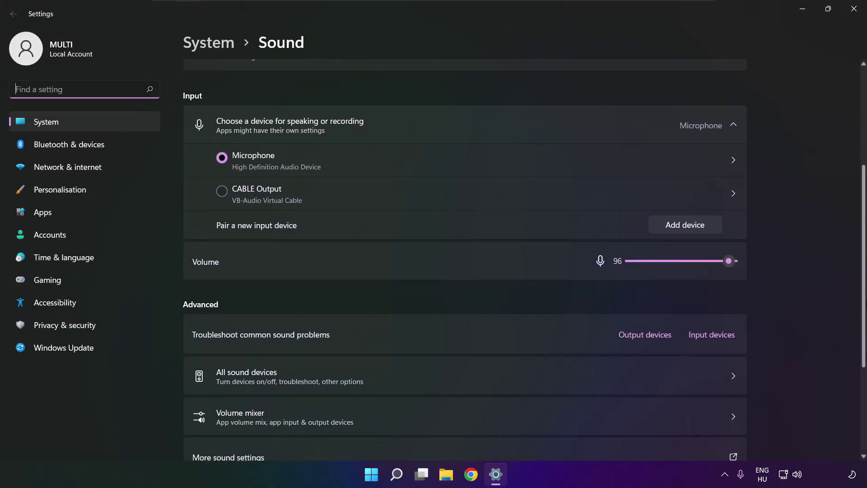
scroll(465, 270, down, 2)
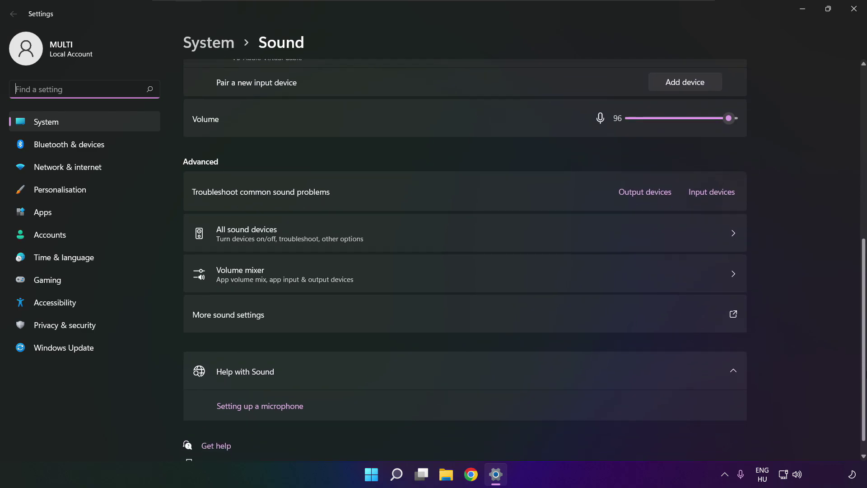
scroll(465, 271, down, 2)
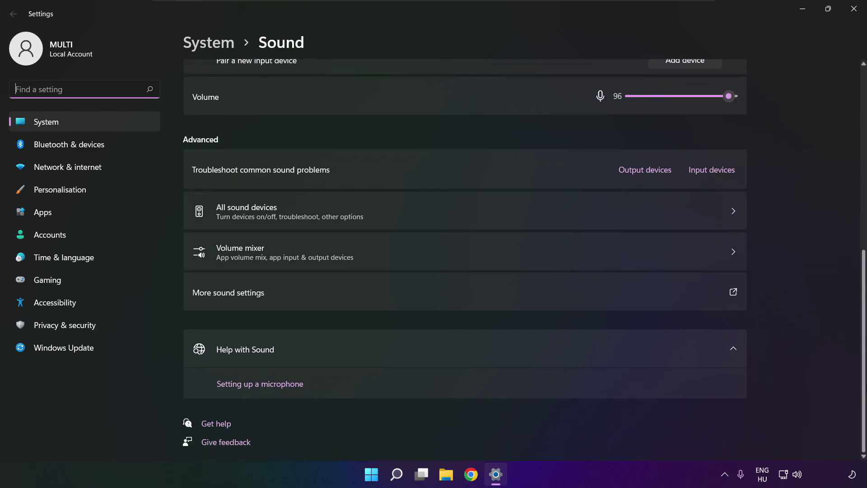
Start the Output devices troubleshooter under Troubleshoot common sound problems
click(645, 171)
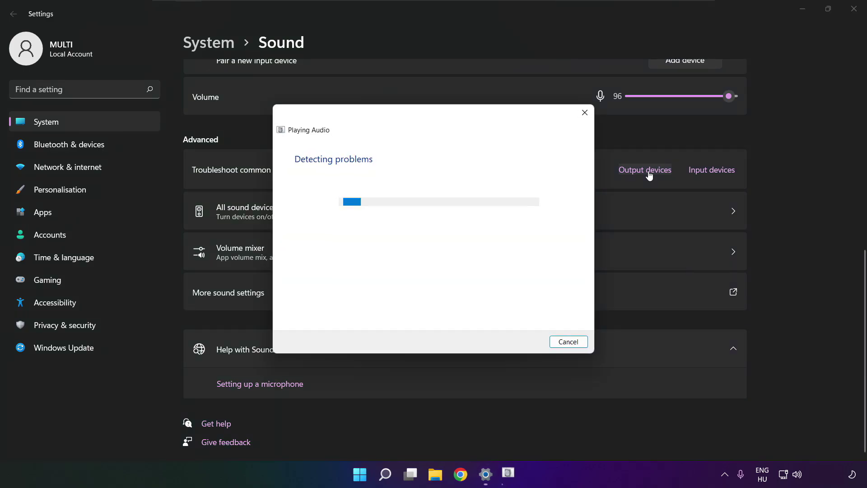